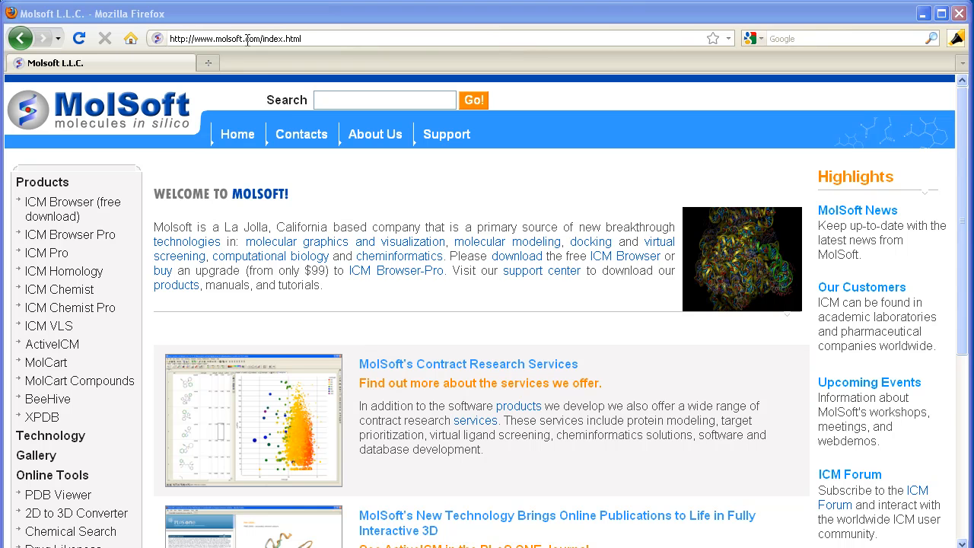
Reach the ActiveICM product page and its free plugin downloads listing.
left_click(52, 344)
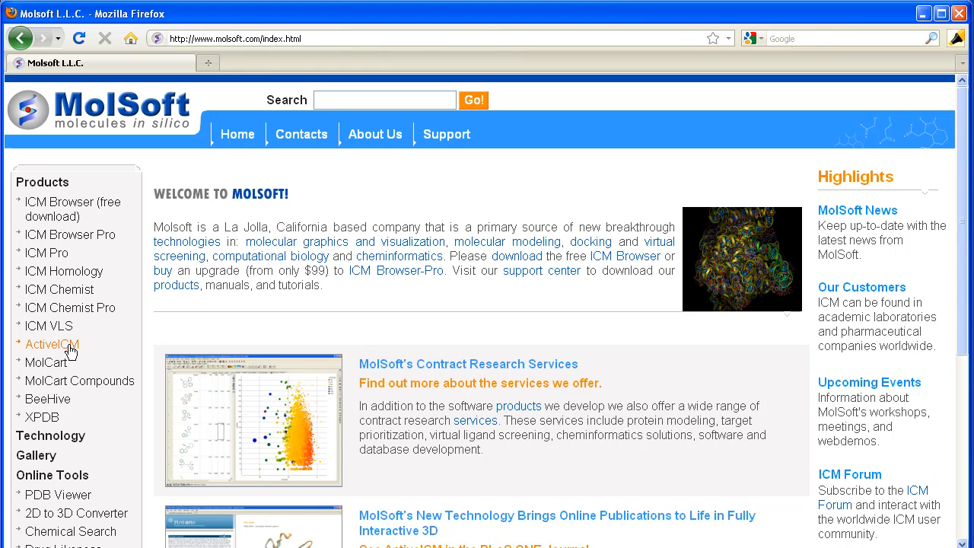
left_click(836, 297)
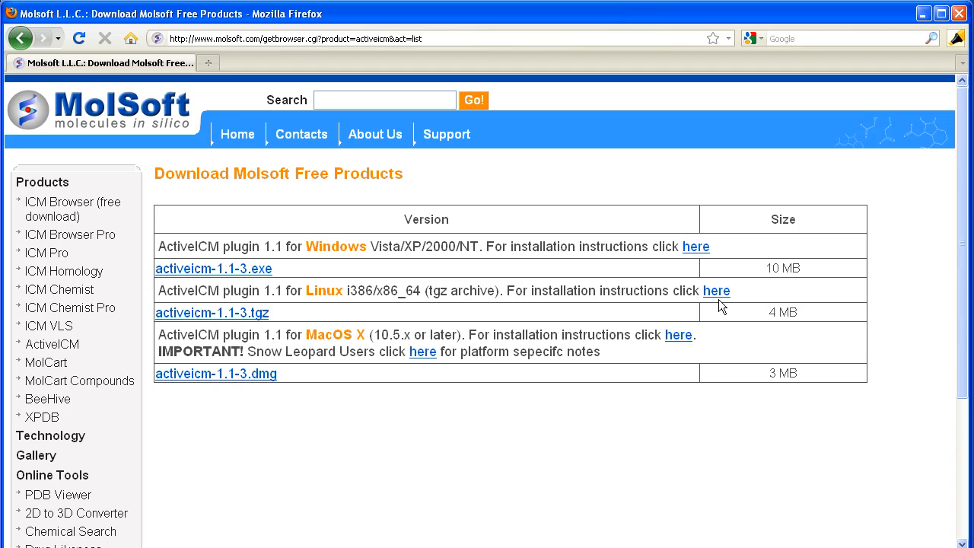
Download activeicm-1.1-3.exe from the Molsoft San Diego mirror, save it and launch it.
left_click(246, 272)
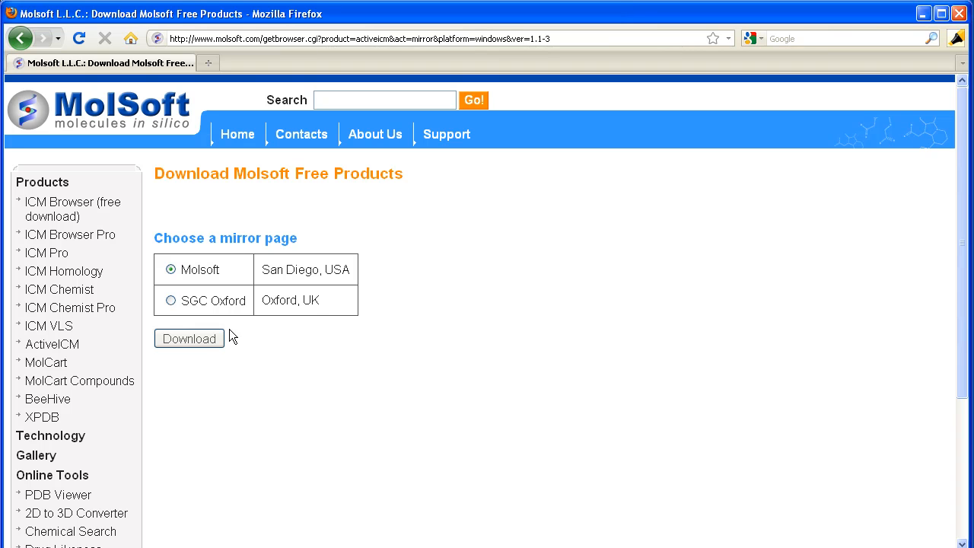
left_click(203, 341)
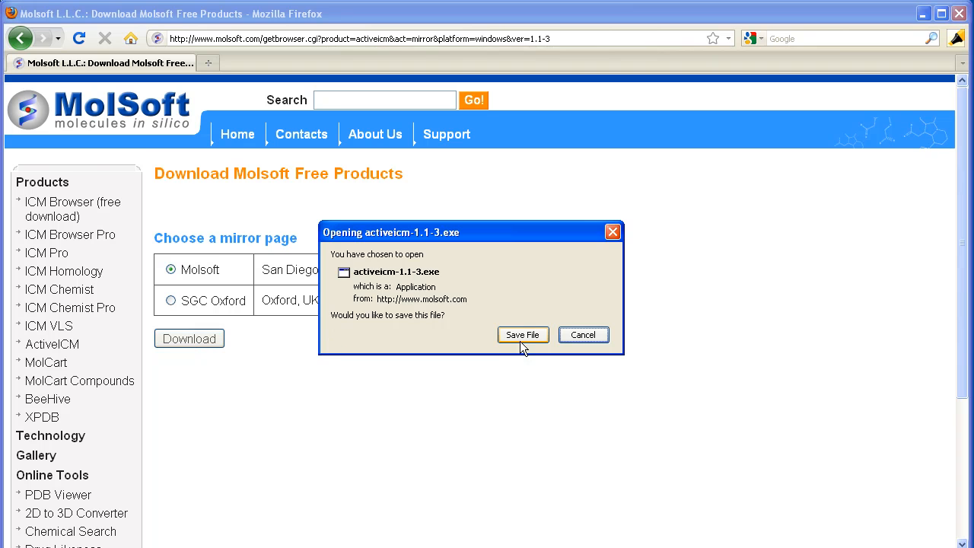
left_click(522, 335)
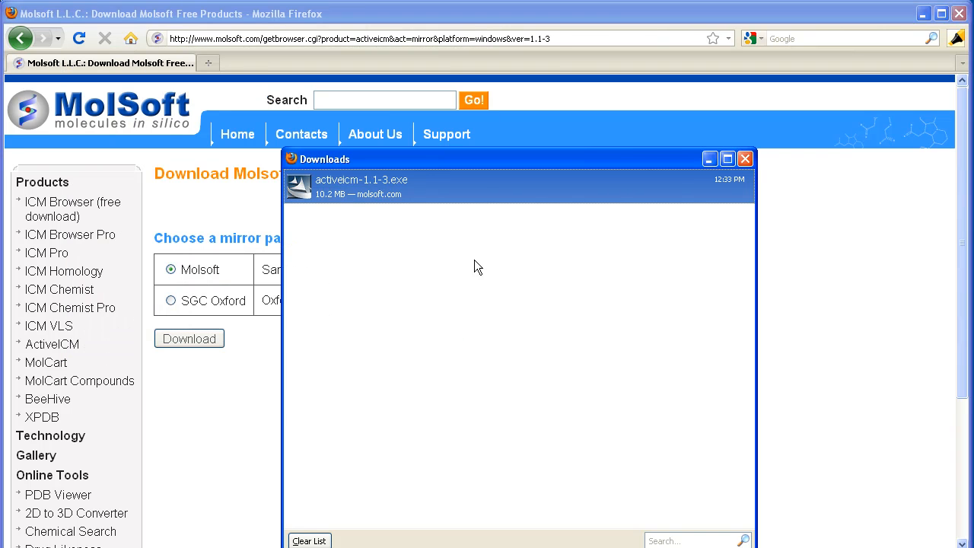
double_click(407, 183)
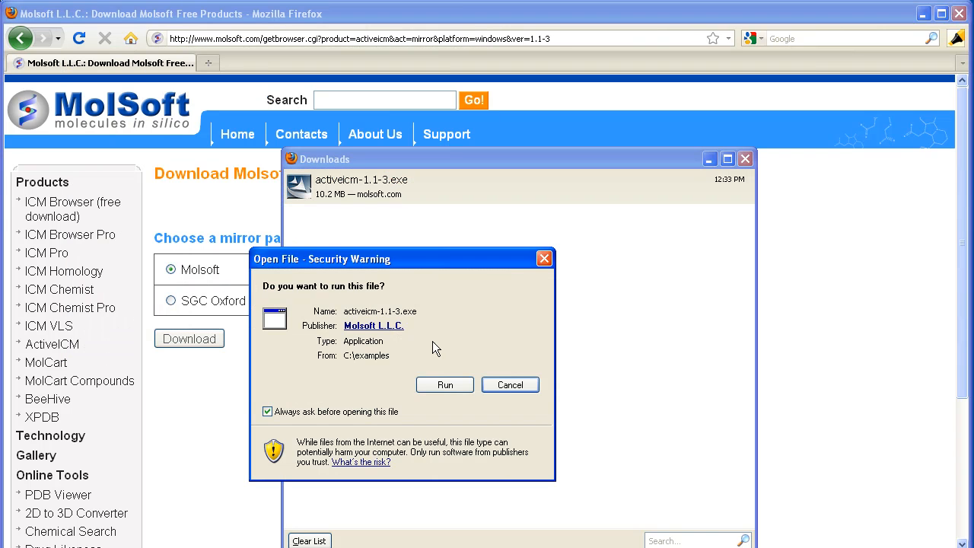
Allow the installer to run and proceed through welcome and ready pages to install ActiveX ICM Control.
left_click(444, 385)
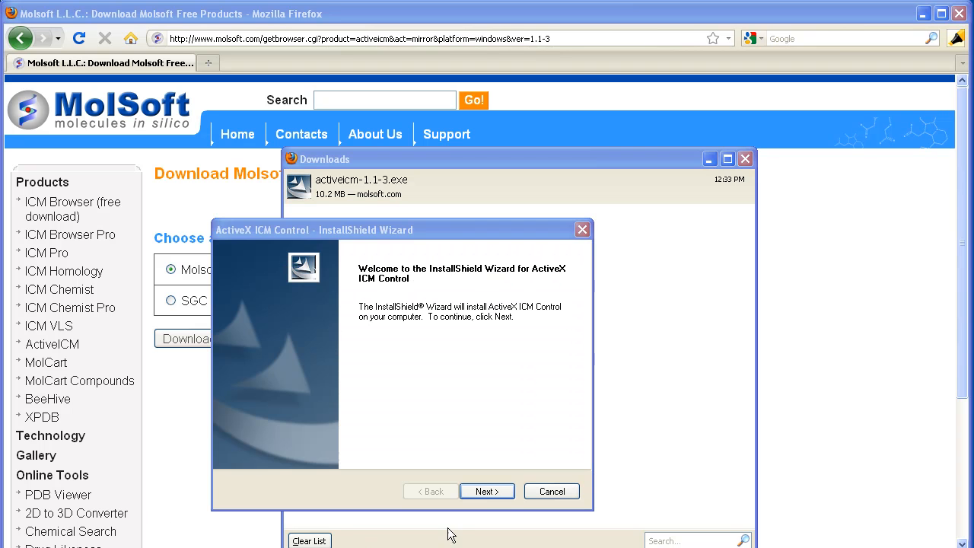
left_click(485, 491)
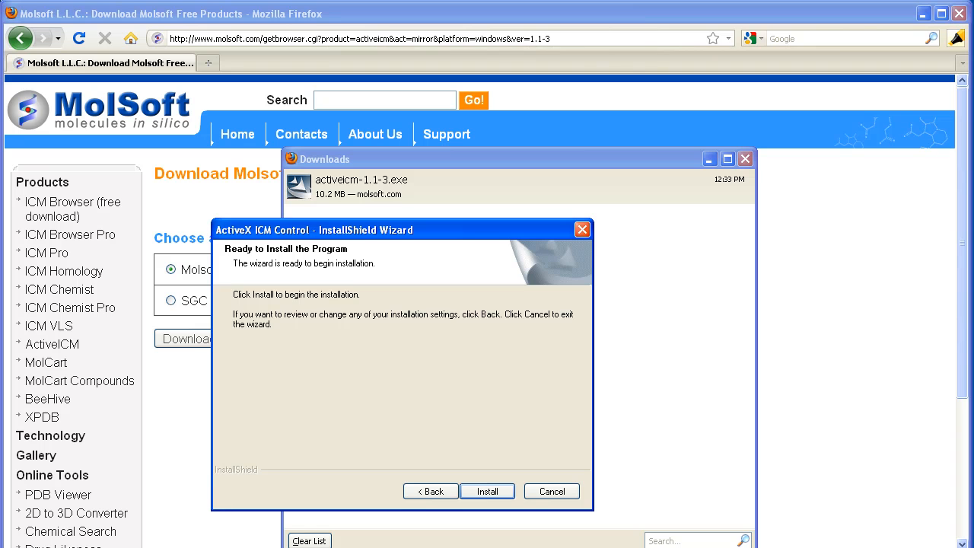
left_click(488, 491)
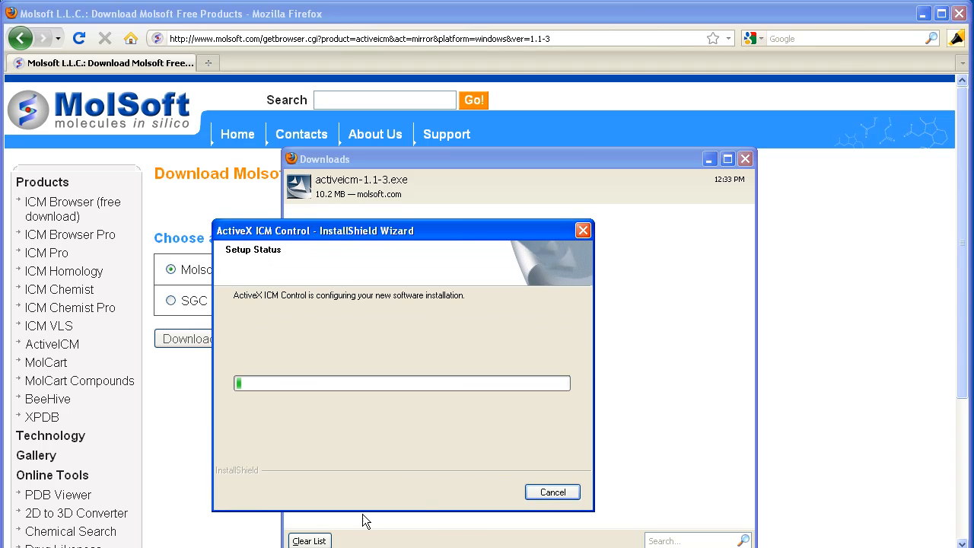